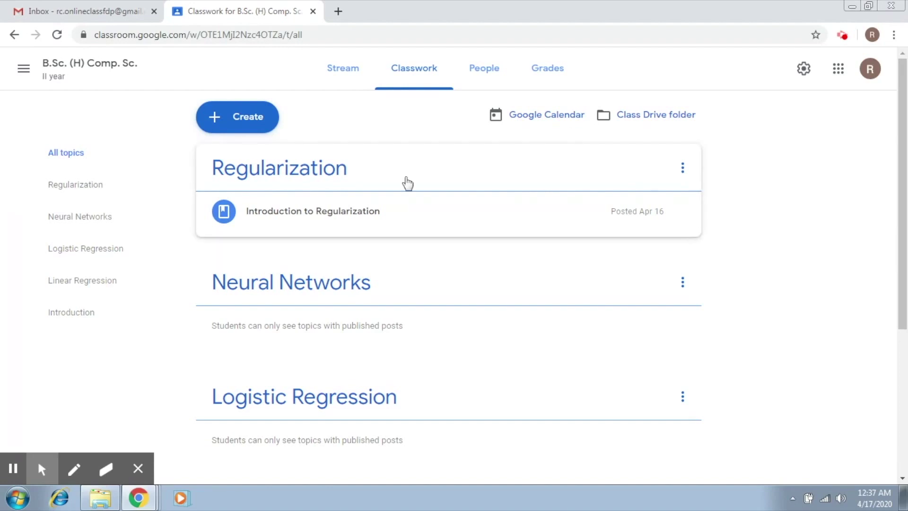
Step: Open the + Create menu on the B.Sc. (H) Comp. Sc. Classwork page
click(242, 118)
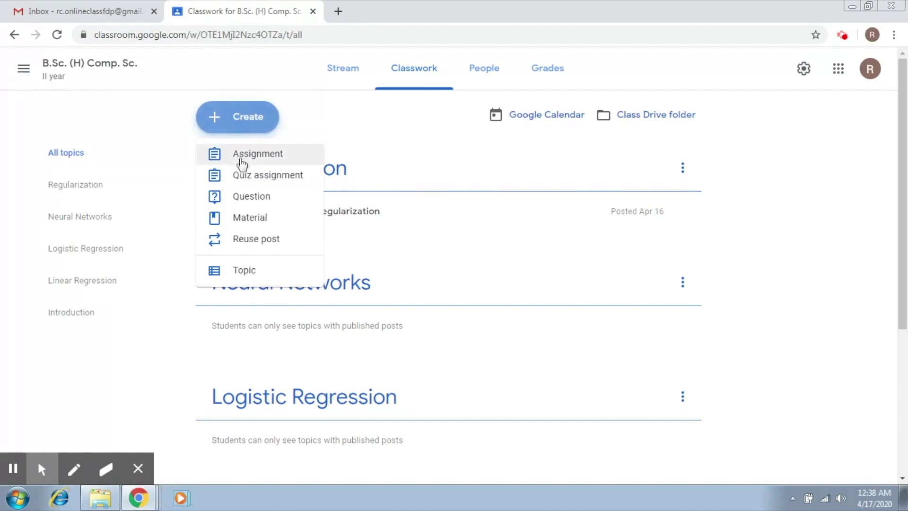
Step: Create a quiz assignment titled 'Quiz - 1' with instructions 'The time duration is 10 minutes.'
click(246, 178)
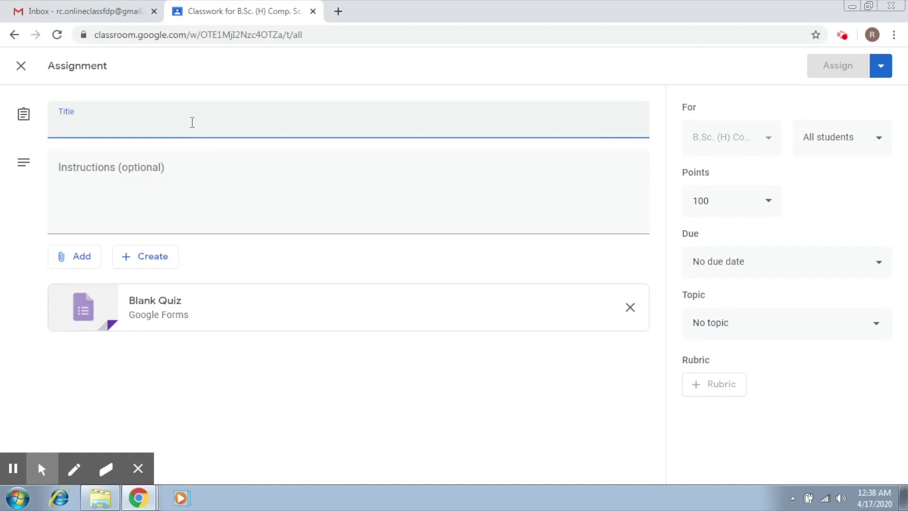
text(Quiz )
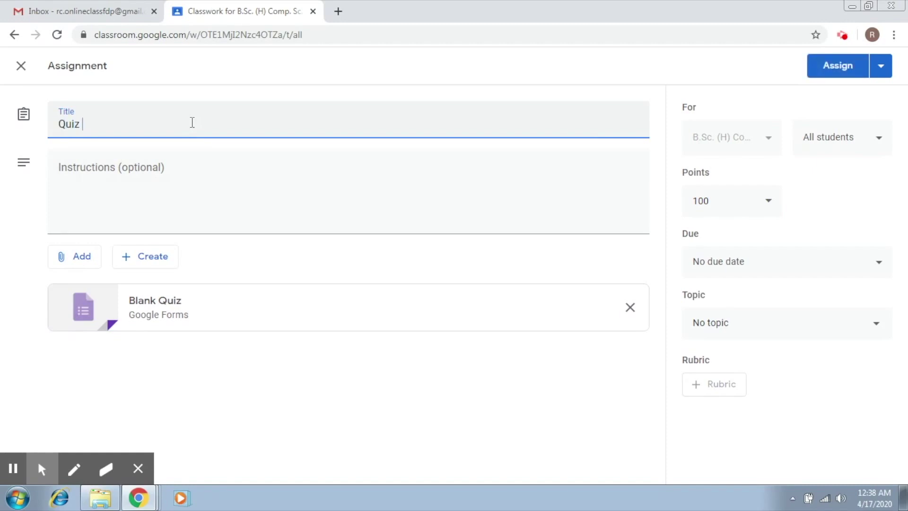
text(- 1)
click(144, 171)
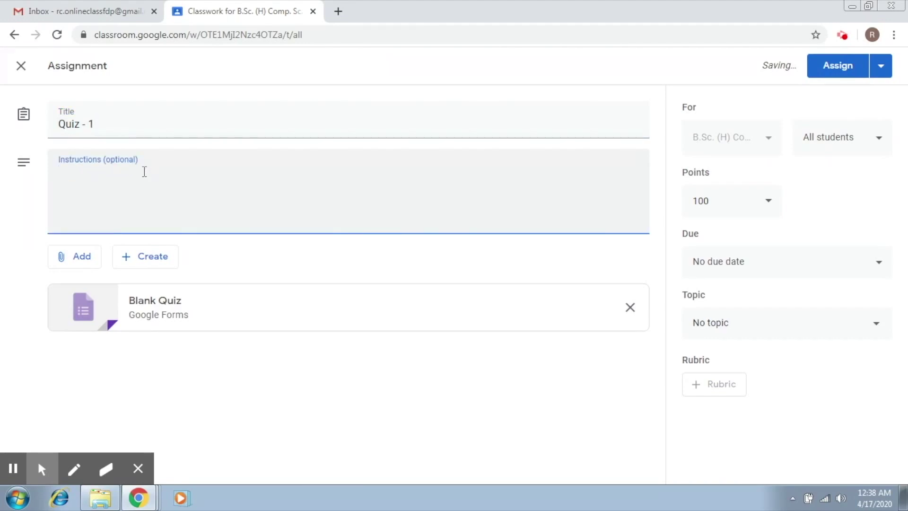
text(The time dura)
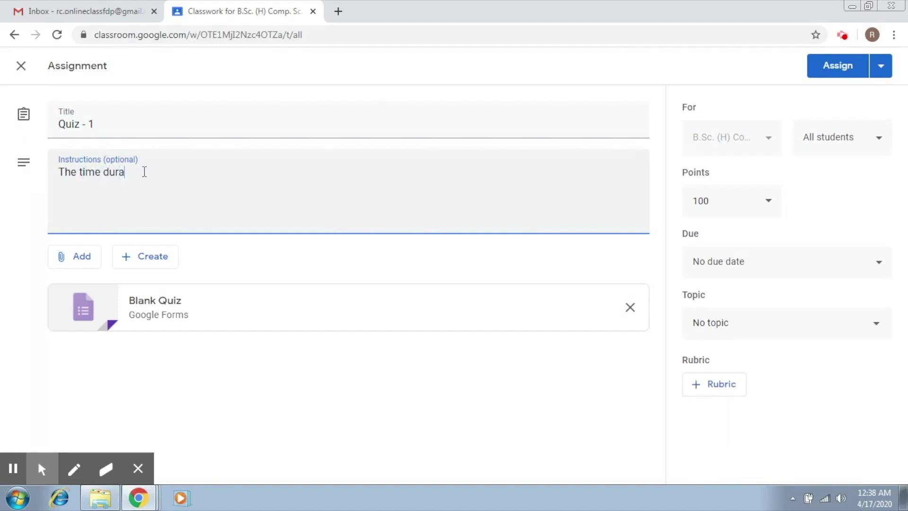
text(tion is 10 minutes.)
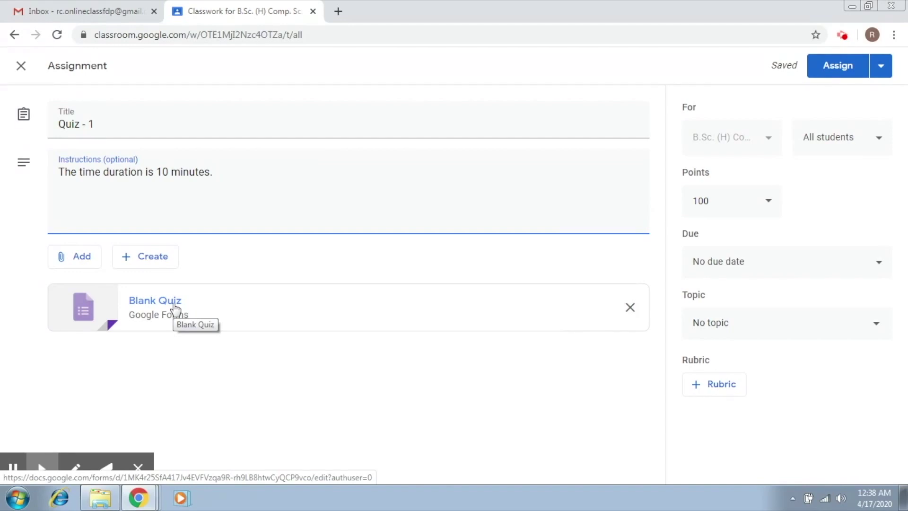
Step: Open the attached Blank Quiz form in Google Forms for editing
click(74, 468)
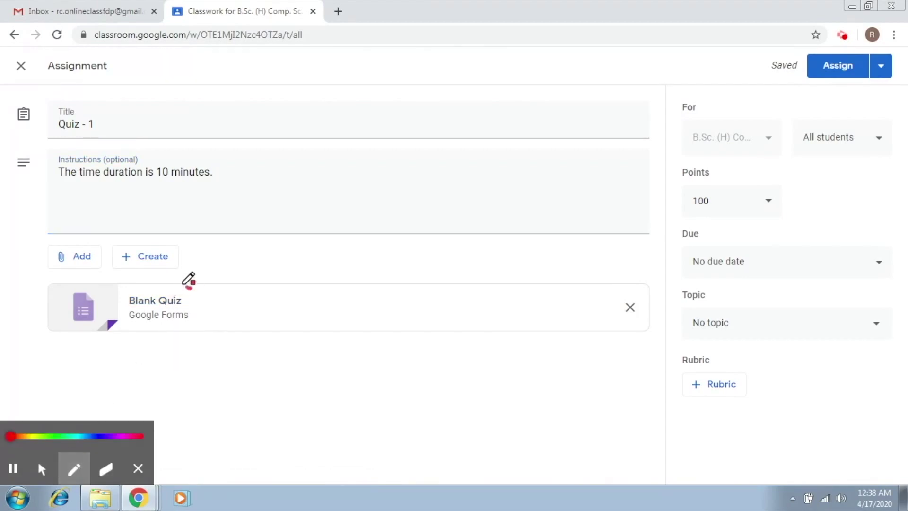
mouse_move(191, 287)
mouse_down()
mouse_move(194, 347)
mouse_move(201, 268)
mouse_up()
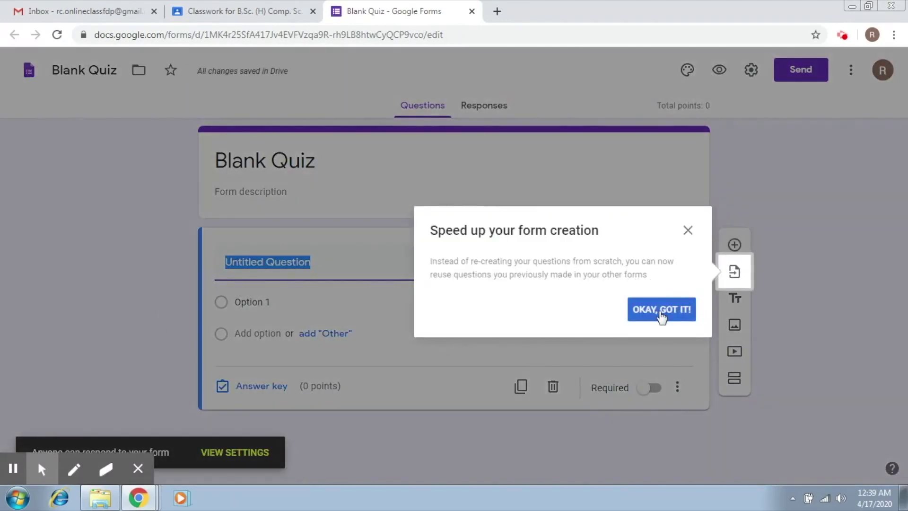
Step: Dismiss the reuse-questions tip and retitle the form from Blank Quiz to 'Quiz -1'
click(660, 310)
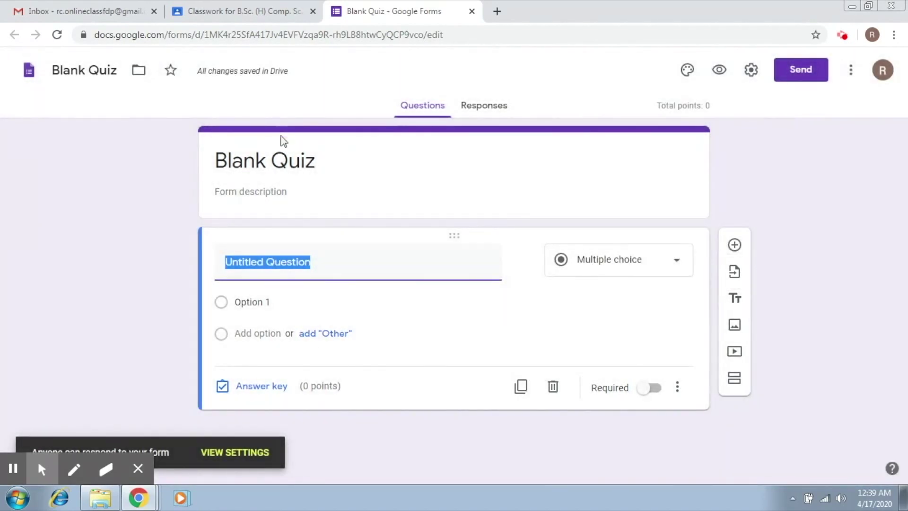
click(287, 160)
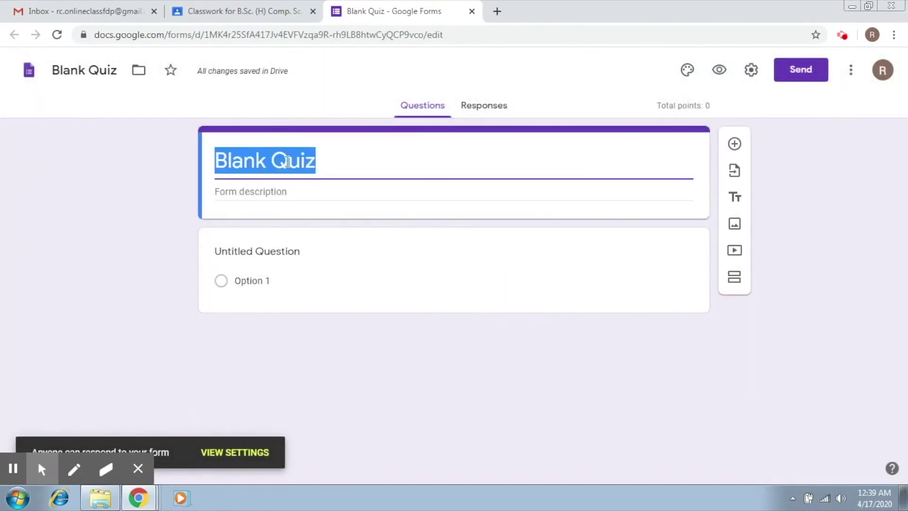
text(Quiz -1)
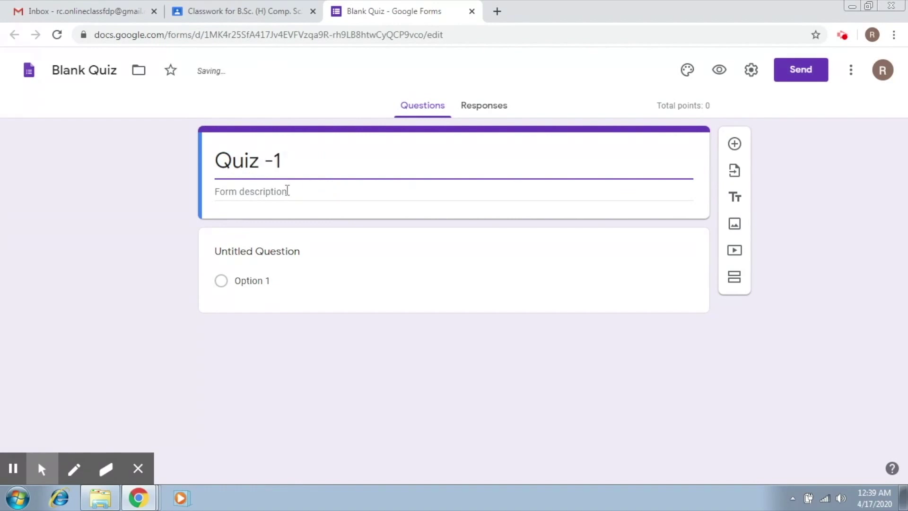
click(276, 266)
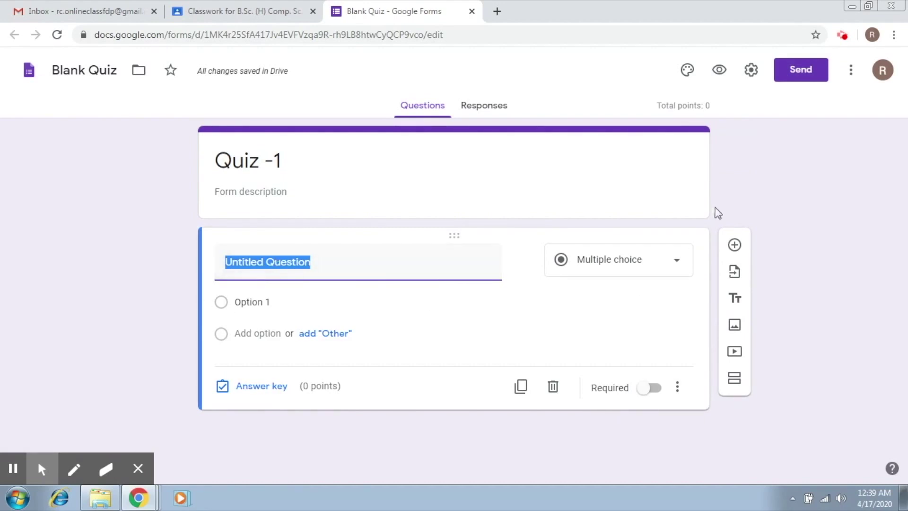
Step: Keep the first question as Multiple choice and title it 'What is the value of pi'
click(681, 265)
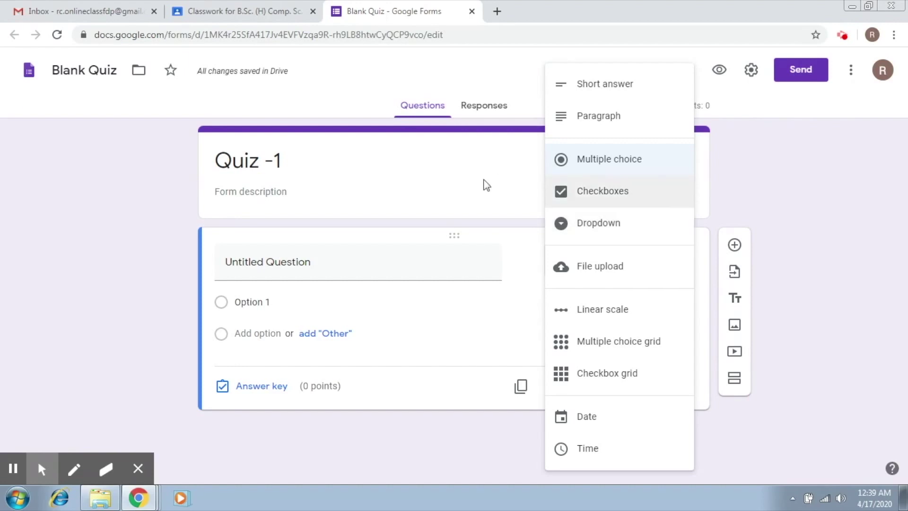
click(584, 164)
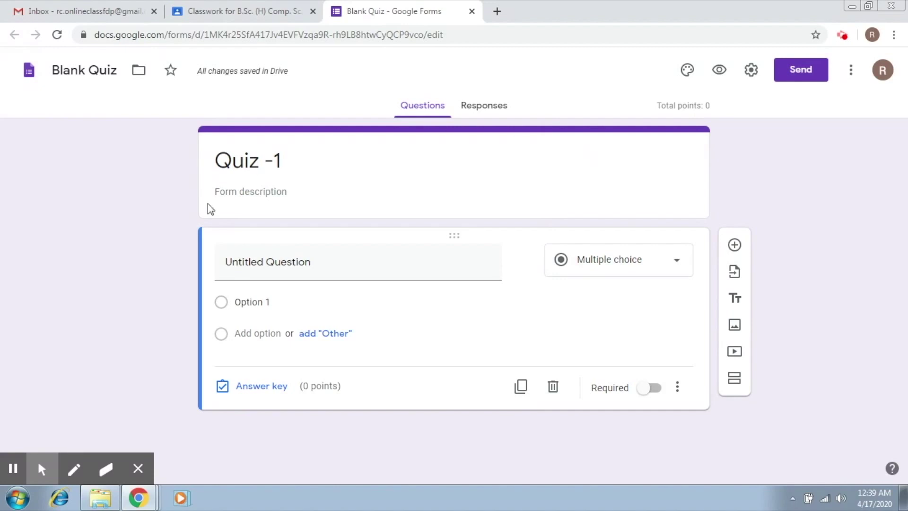
click(257, 263)
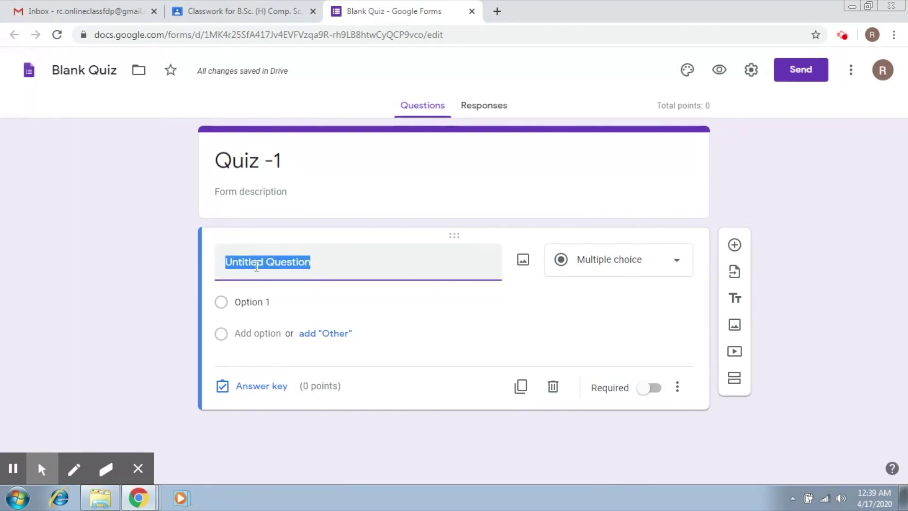
text(W)
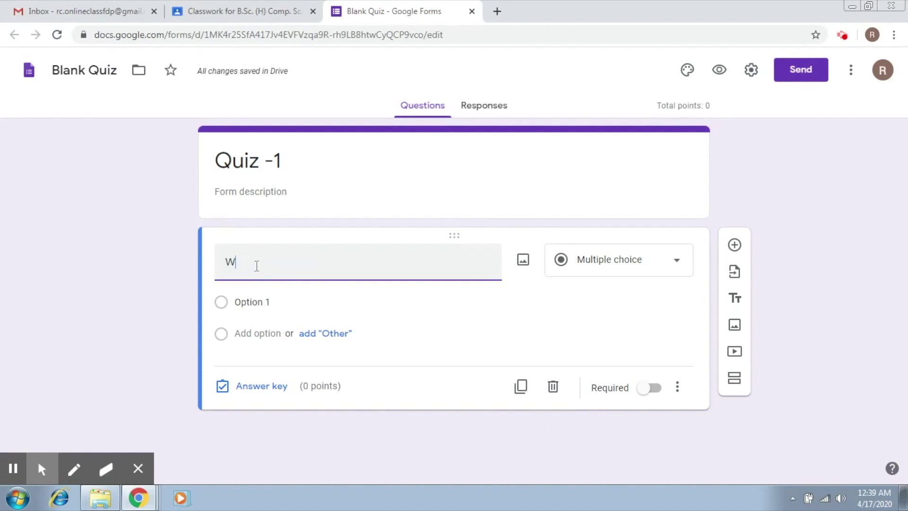
text(hat is the )
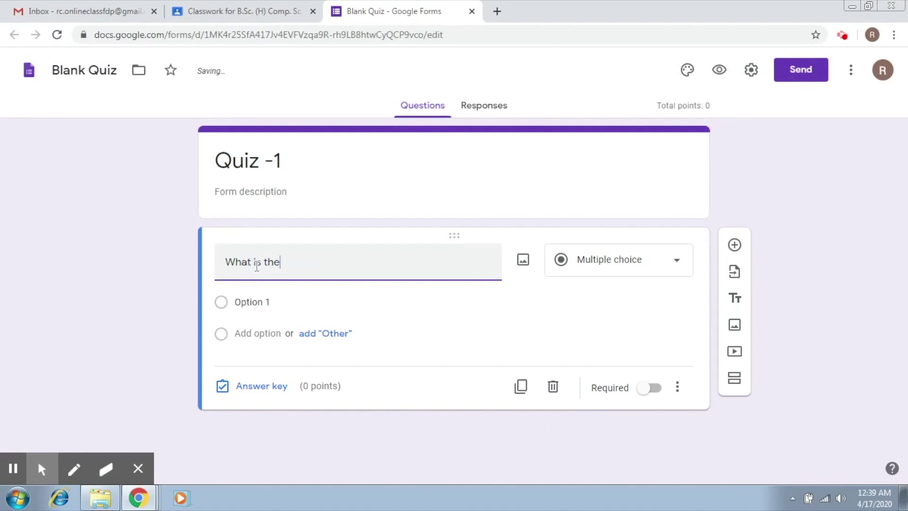
text(value of )
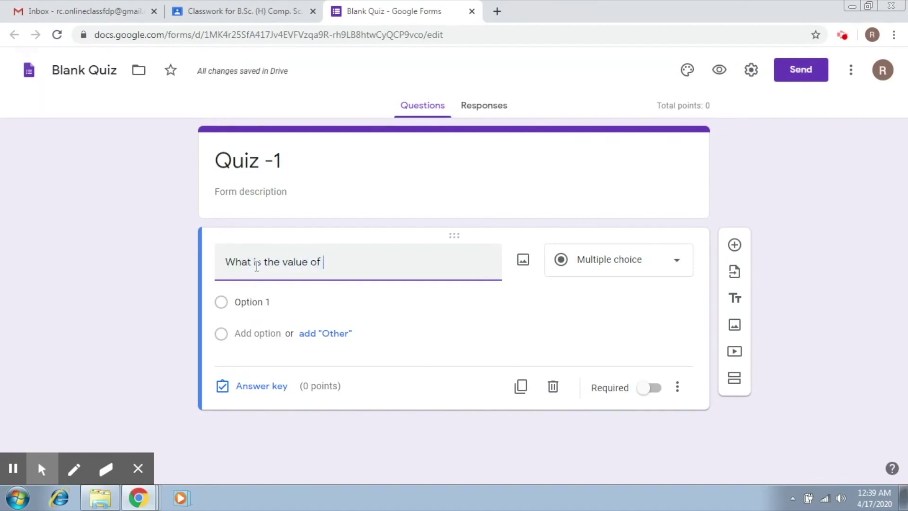
text(pi)
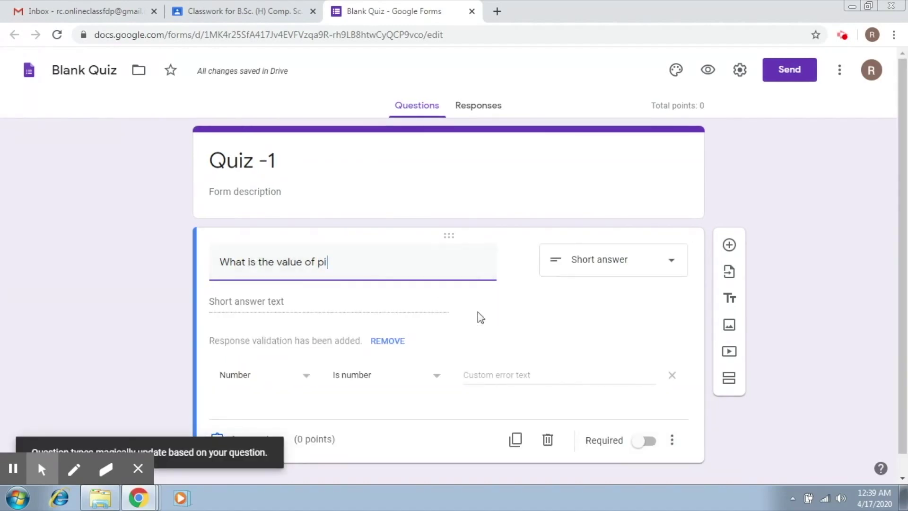
Step: Confirm Multiple choice and enter the first two options, 3.14 and 4.56
click(640, 266)
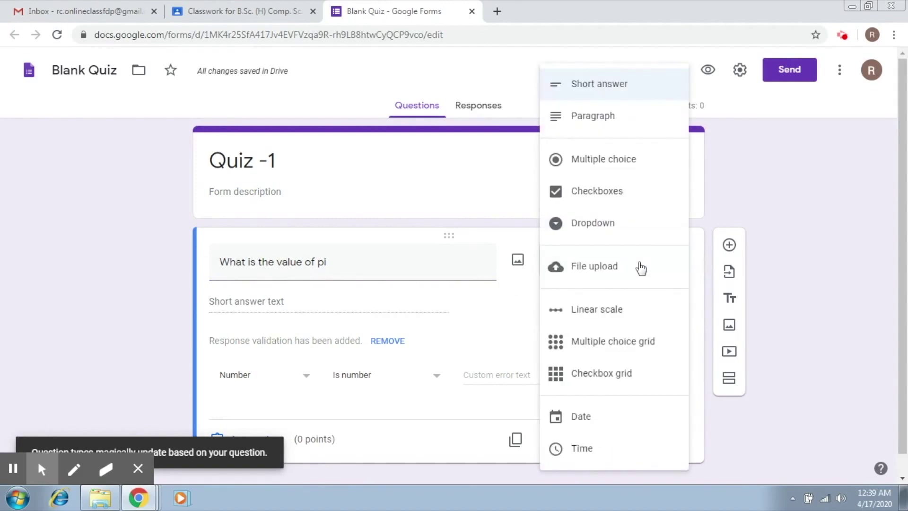
click(586, 160)
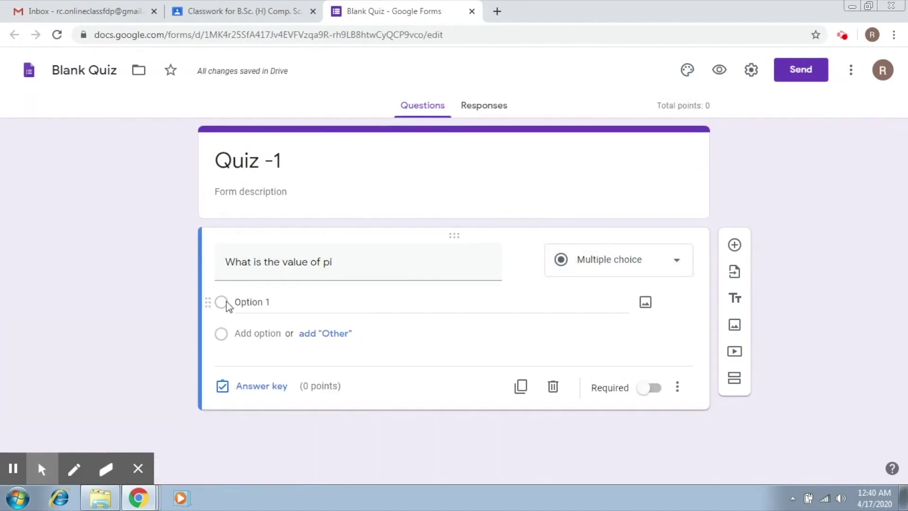
click(244, 301)
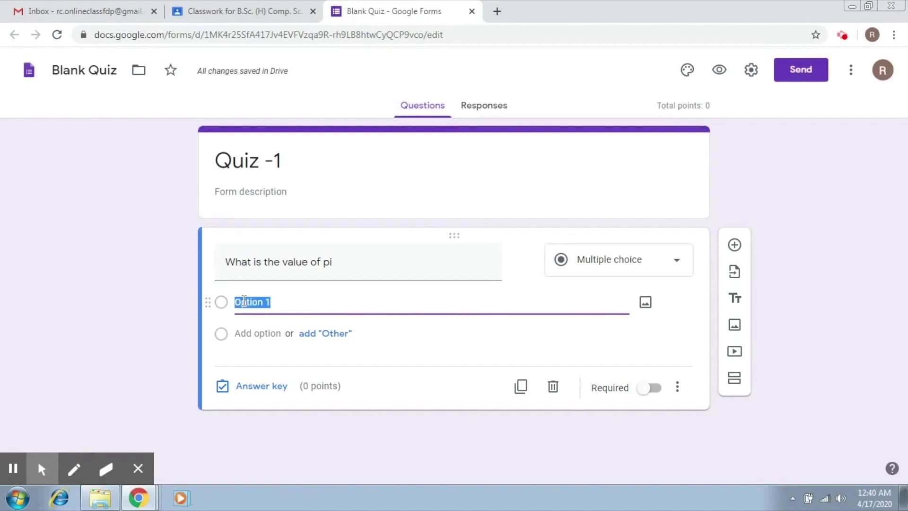
text(3.14)
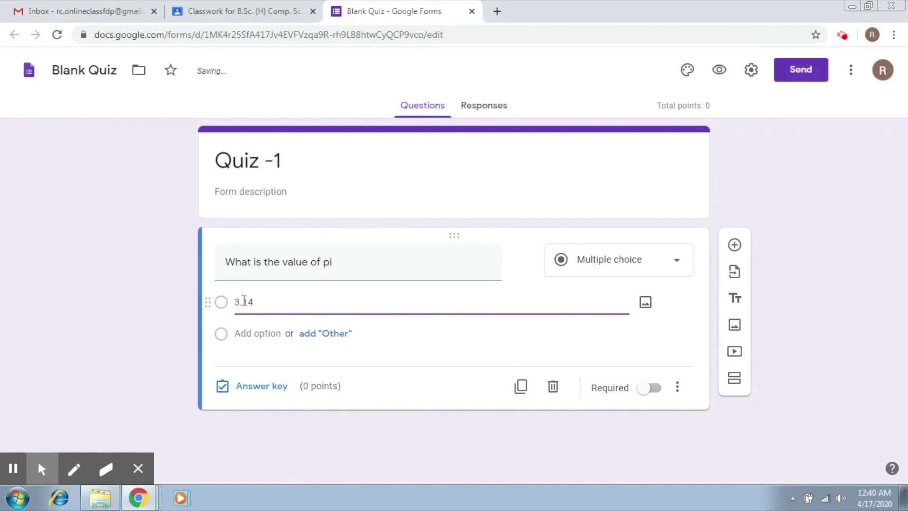
click(254, 332)
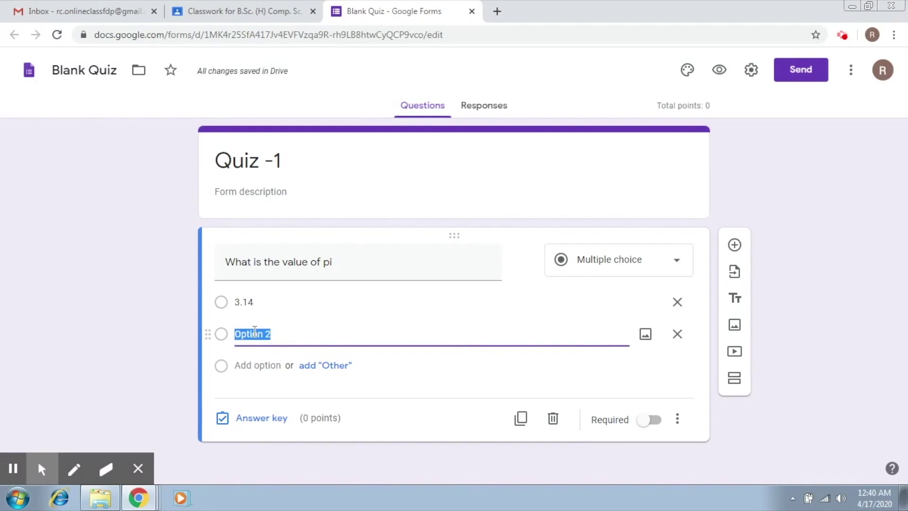
text(4.56)
Step: Add the remaining answer options 9.01 and 2.4
click(253, 363)
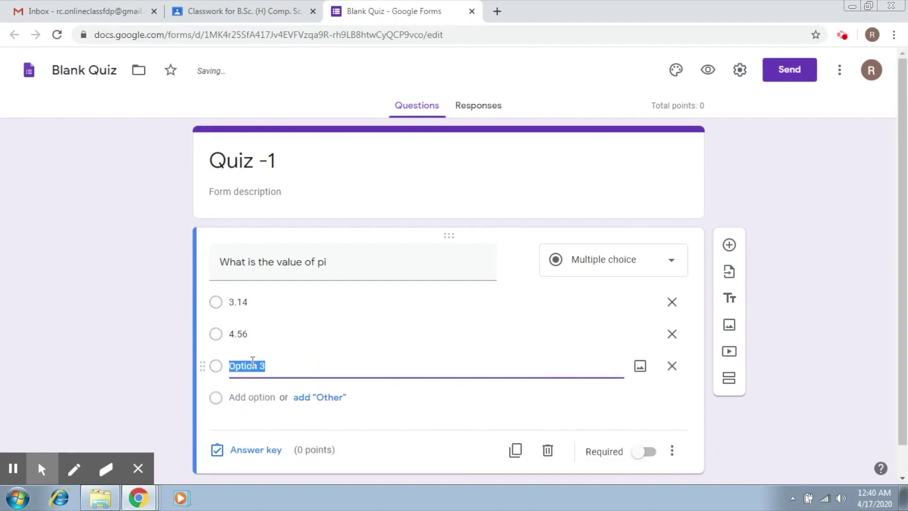
text(9.01)
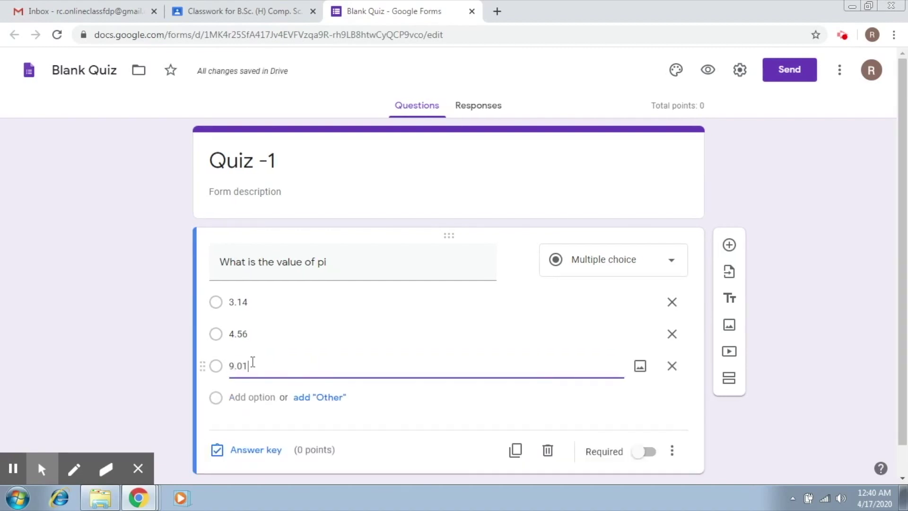
click(255, 396)
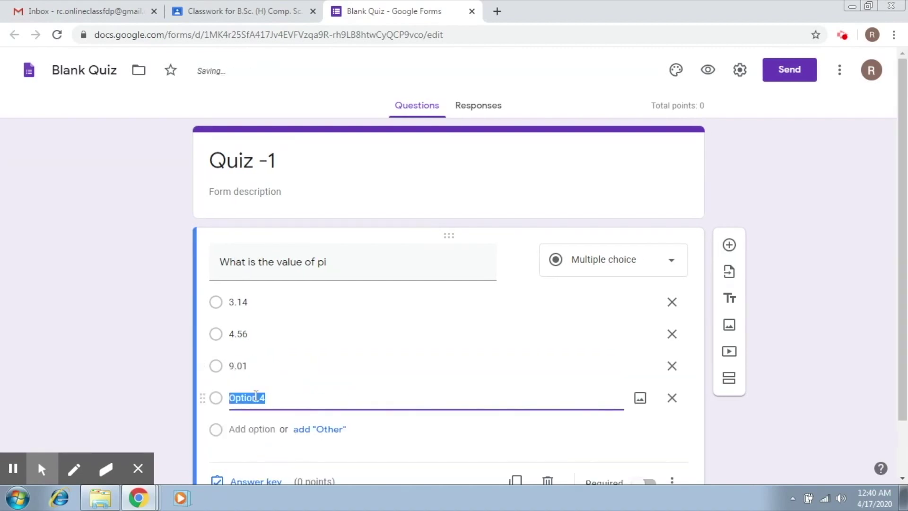
text(2.4)
click(415, 441)
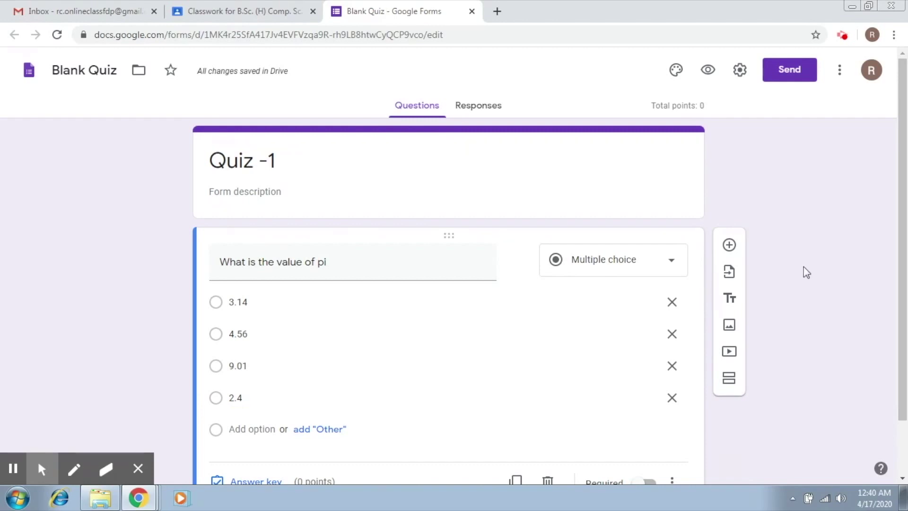
scroll(480, 371, down, 1)
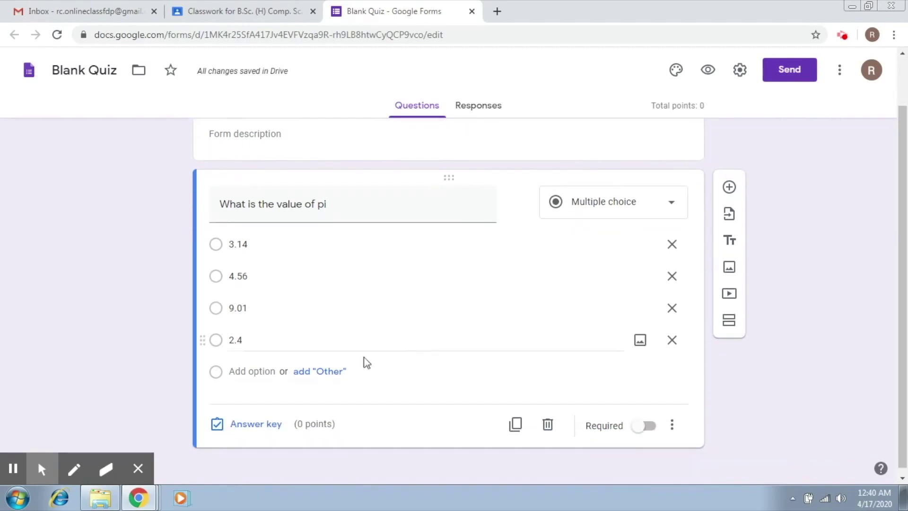
click(273, 425)
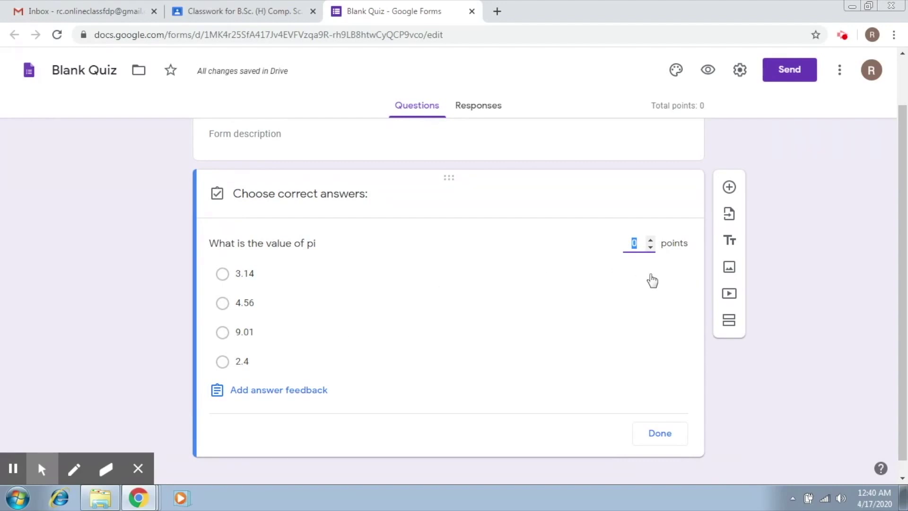
Step: Make the pi question worth 1 point in its answer key
click(652, 243)
click(306, 391)
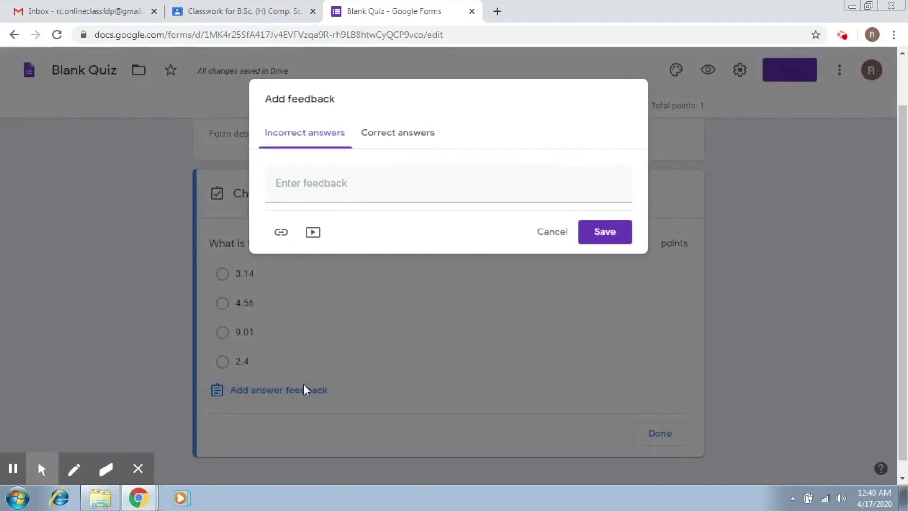
Step: Enter correct-answer feedback 'The value is 3.14.'
click(391, 138)
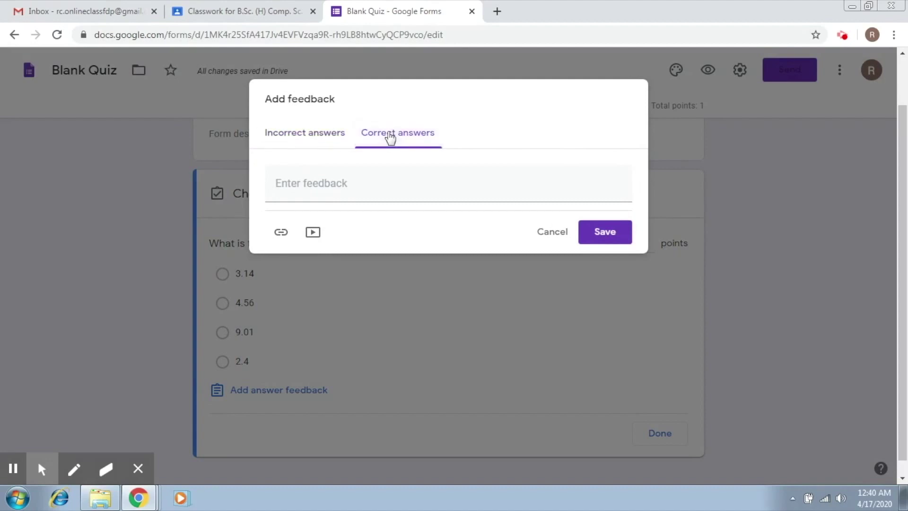
click(349, 186)
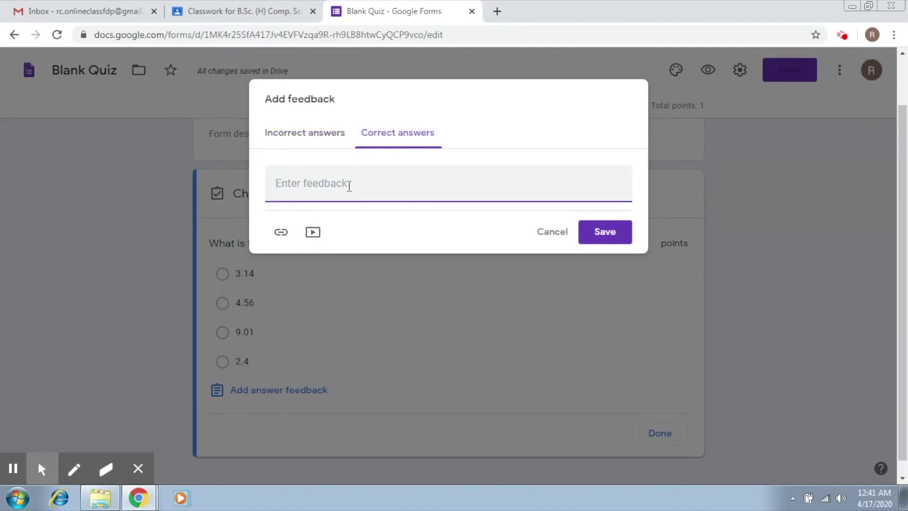
text(The valus is)
key(BackSpace)
text(e is 3.14.)
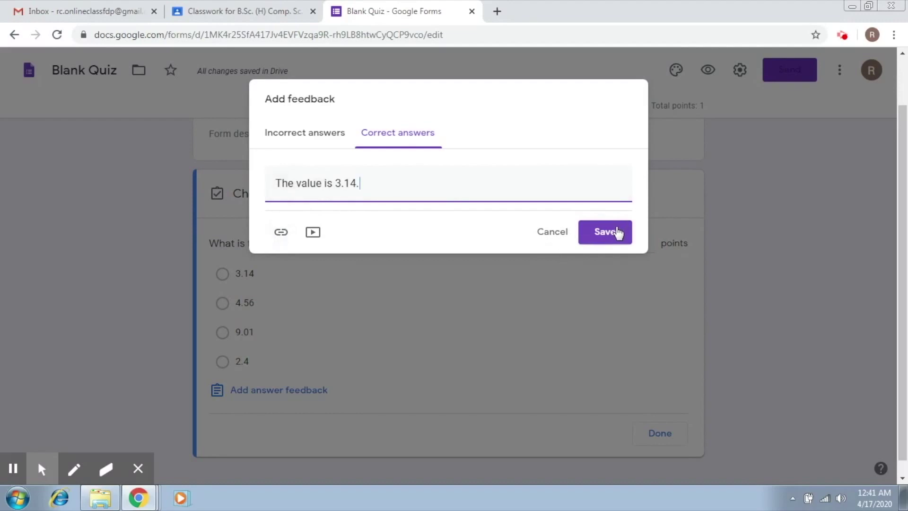
Step: Enter incorrect-answer feedback 'The value actually is 3.14' and save the feedback
click(327, 133)
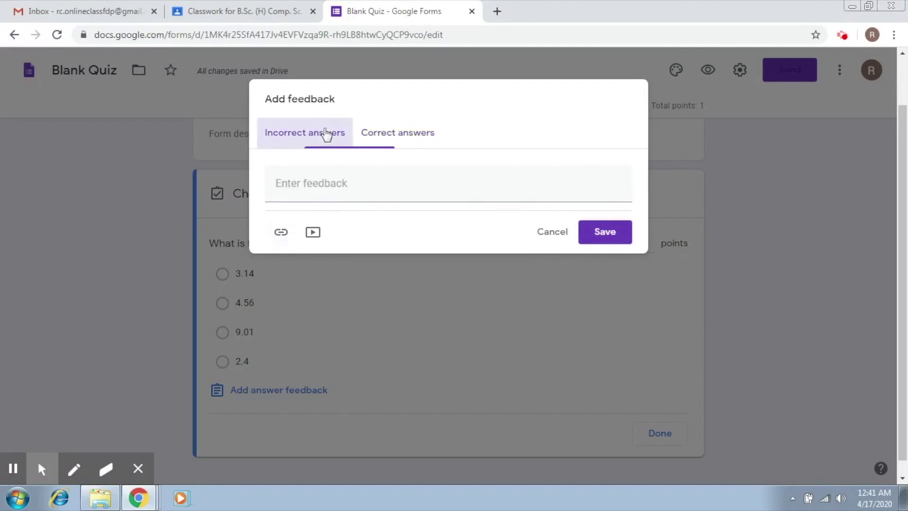
click(348, 180)
text(Th)
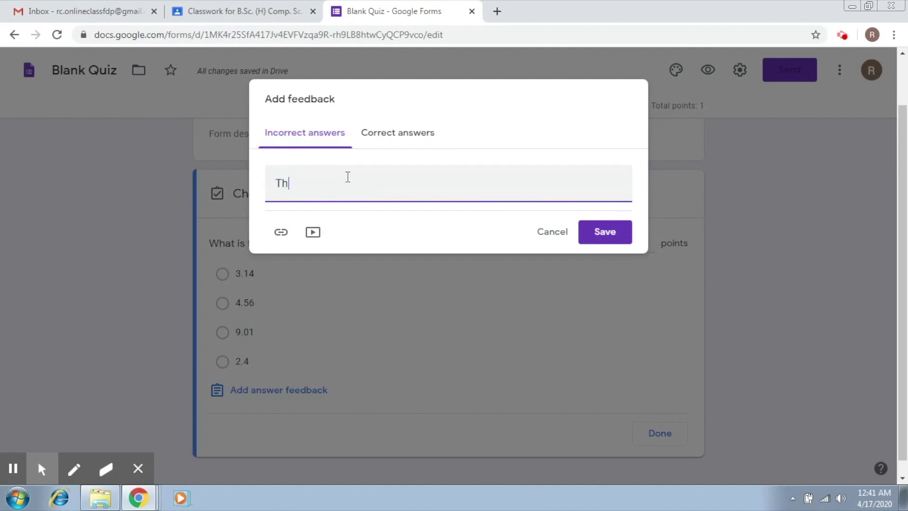
text(e value actua)
key(BackSpace)
key(BackSpace)
key(BackSpace)
key(BackSpace)
text(ctually is 3.14)
click(605, 231)
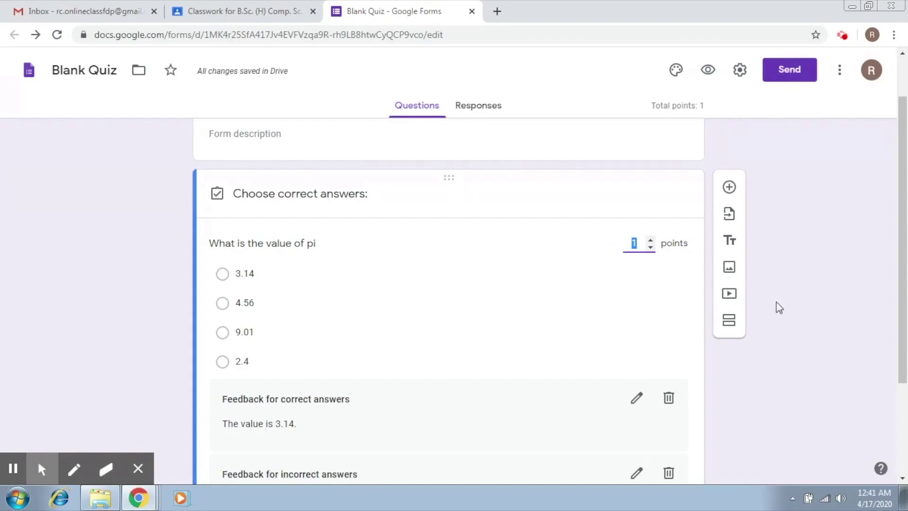
Step: Mark 3.14 as the only correct answer, unmarking 9.01
drag(905, 289, 905, 352)
scroll(906, 352, down, 1)
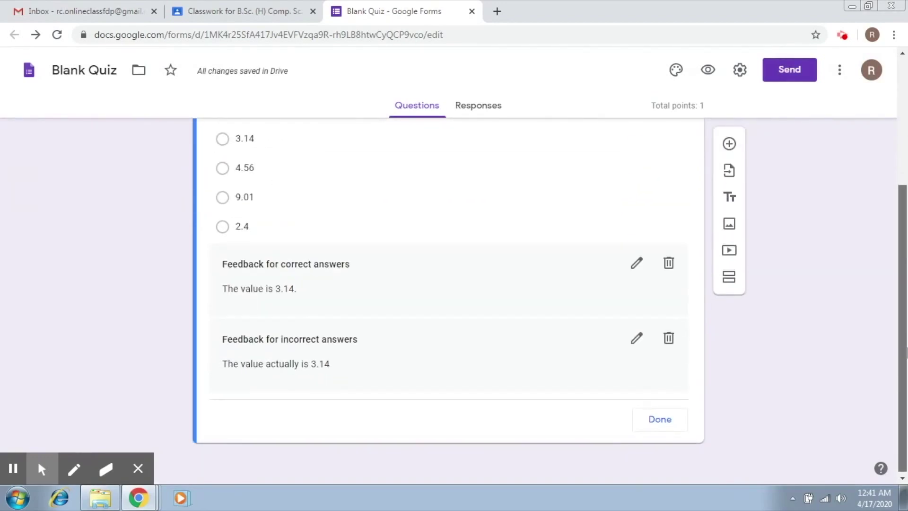
scroll(906, 353, down, 1)
drag(905, 374, 905, 218)
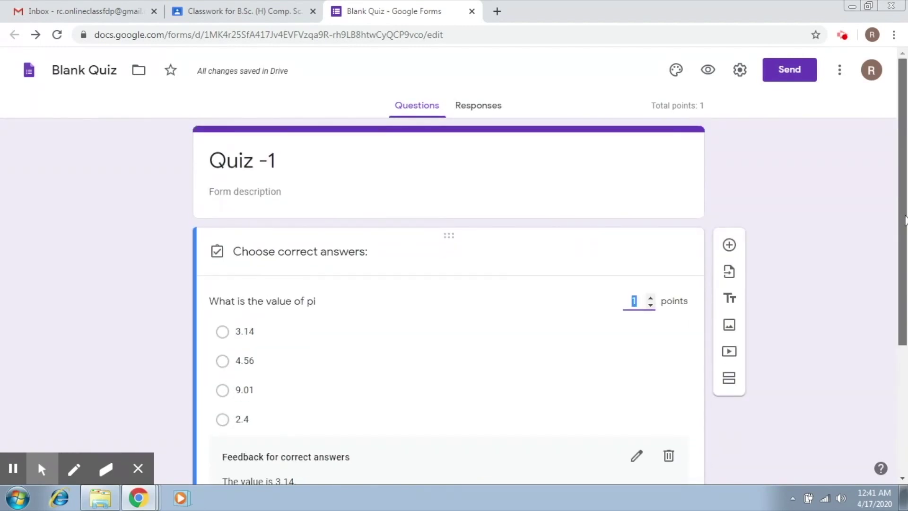
scroll(904, 219, down, 4)
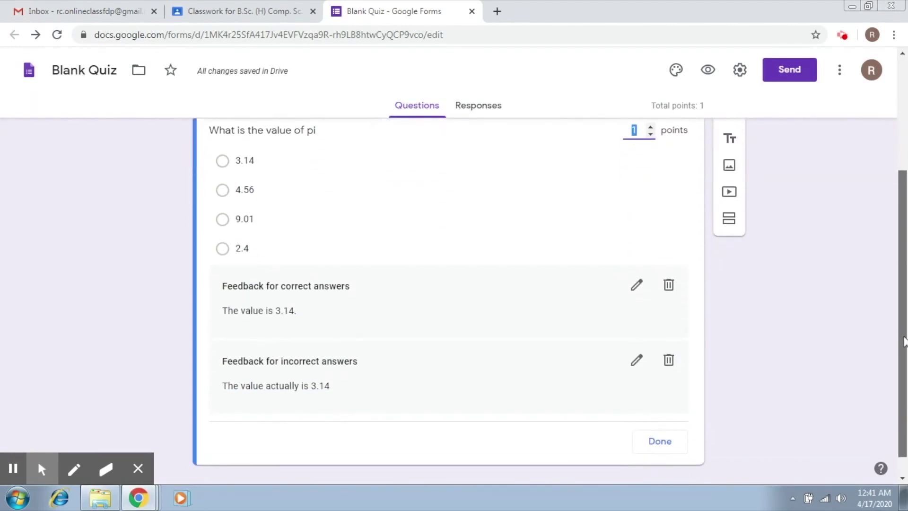
click(610, 214)
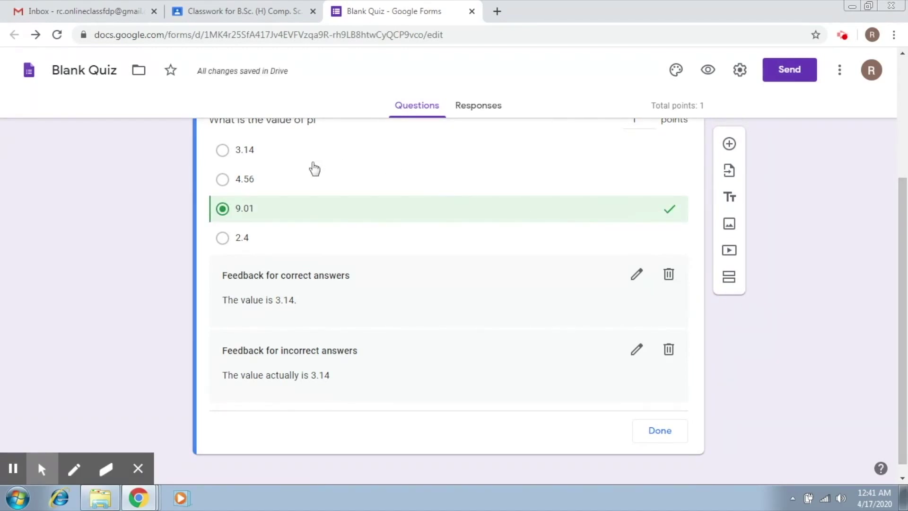
click(244, 154)
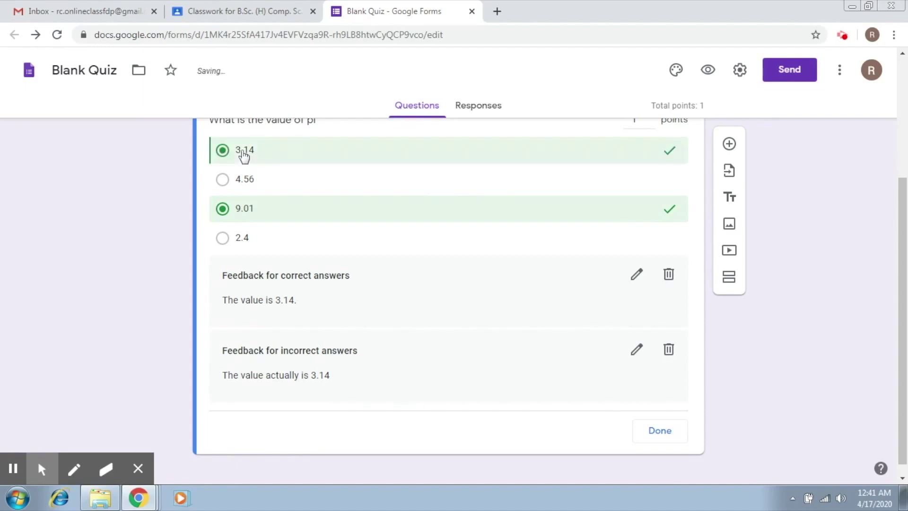
click(221, 208)
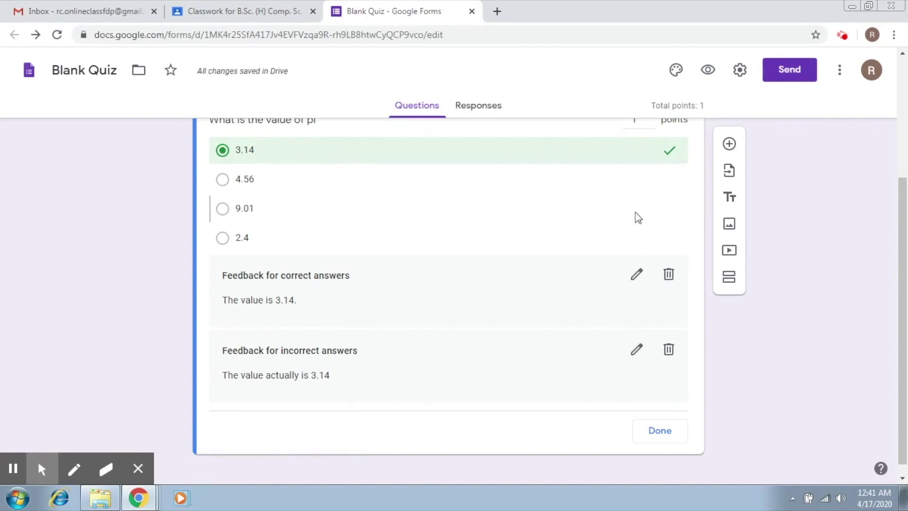
drag(905, 237, 906, 183)
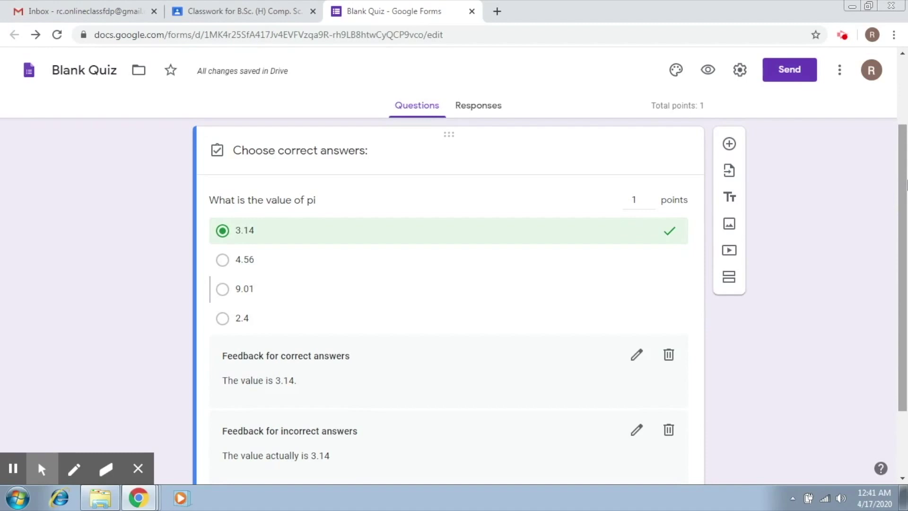
drag(906, 183, 906, 137)
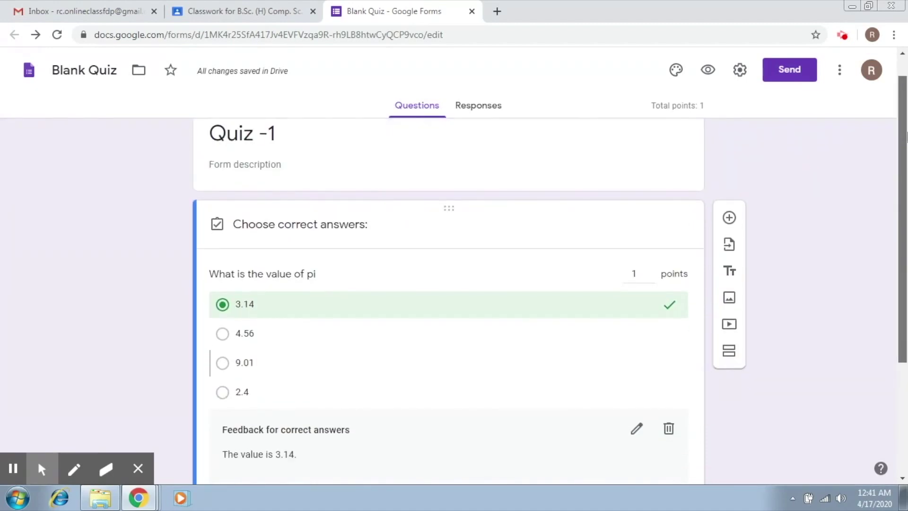
scroll(907, 137, down, 1)
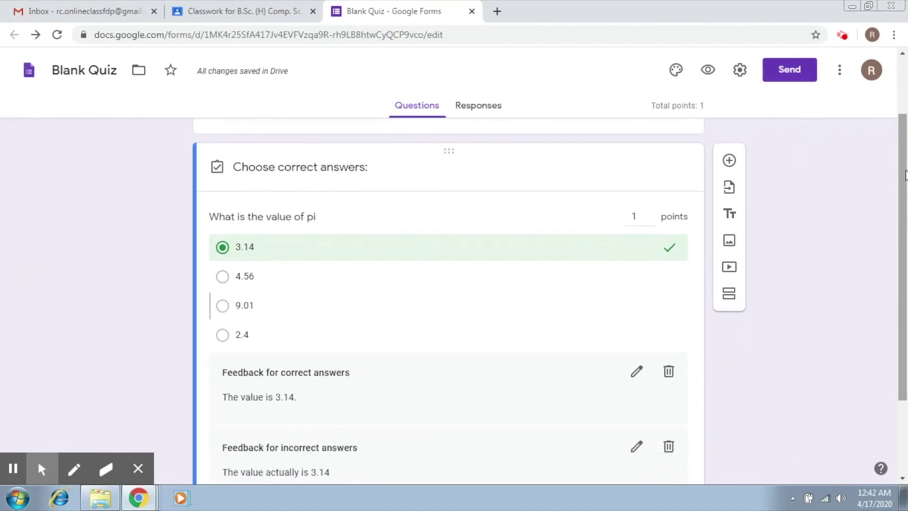
Step: Insert an untitled multiple-choice question below the pi question using the side toolbar's + icon
click(730, 160)
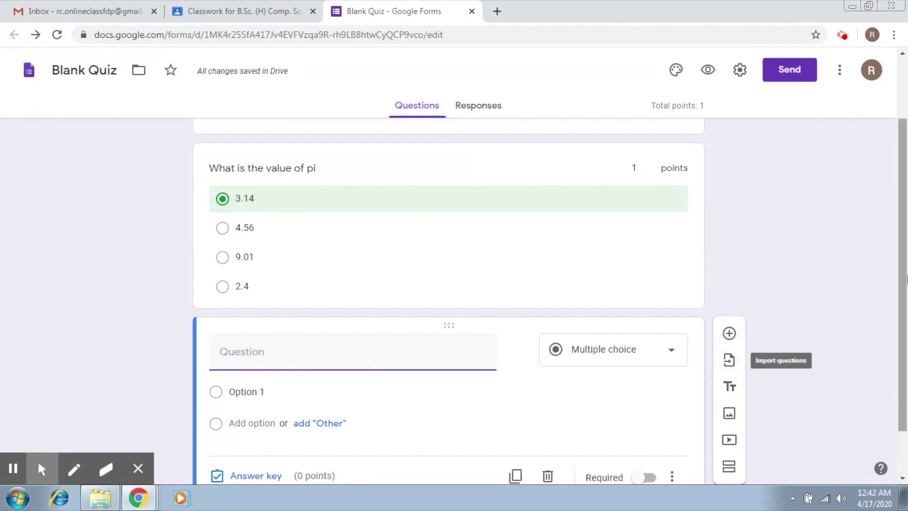
scroll(903, 326, down, 1)
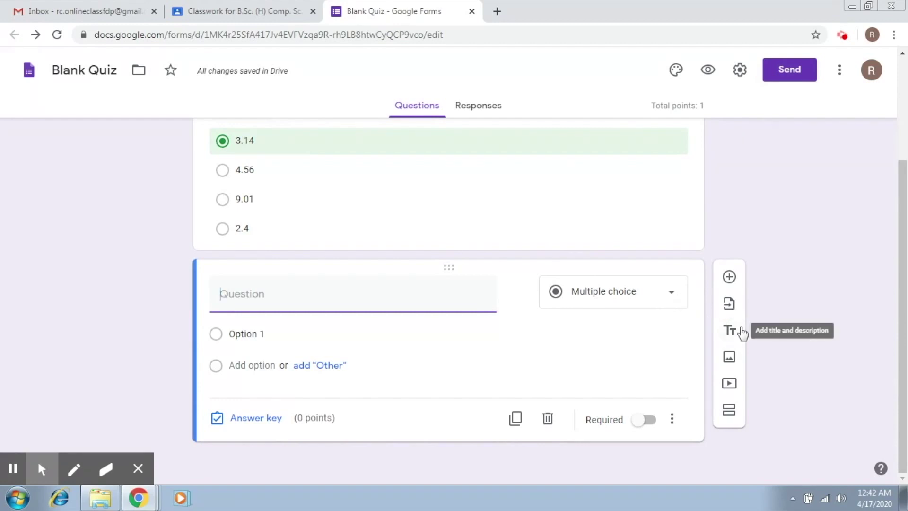
scroll(902, 226, up, 3)
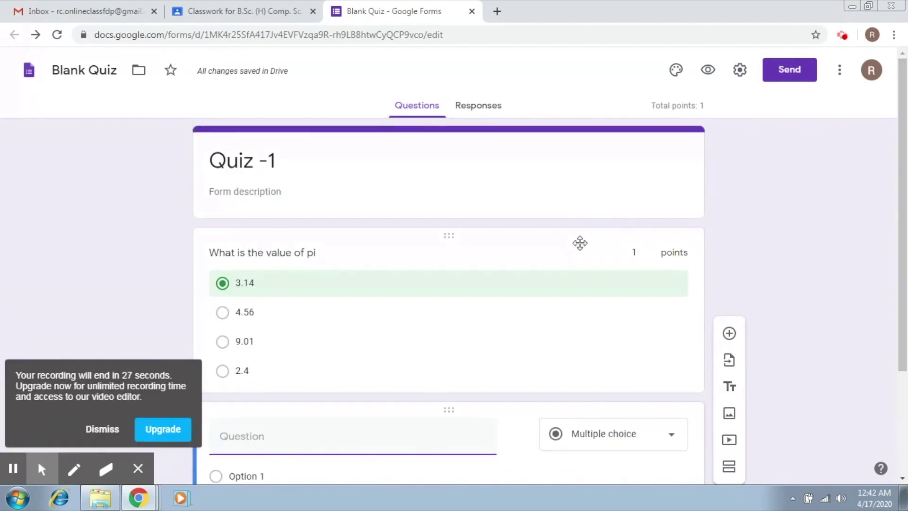
Step: Finish the pi question's answer key and mark the question as Required
click(557, 268)
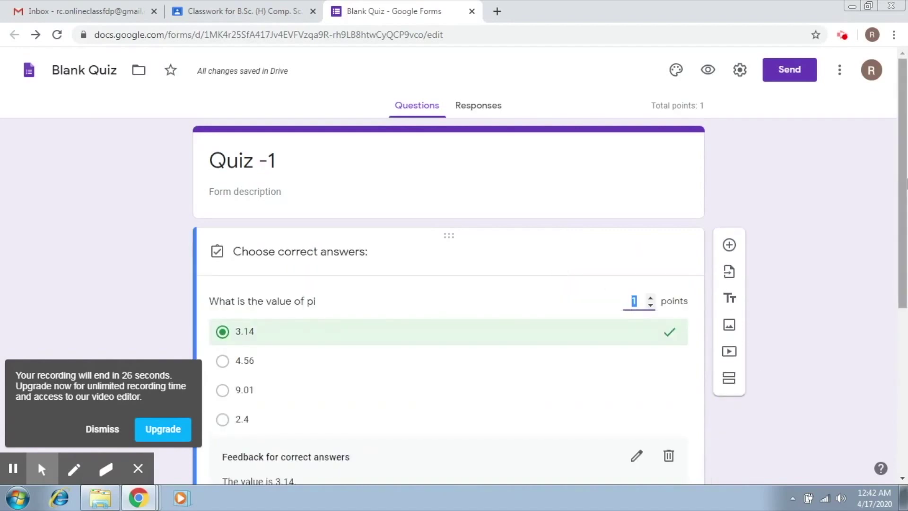
scroll(903, 235, down, 2)
drag(906, 235, 906, 309)
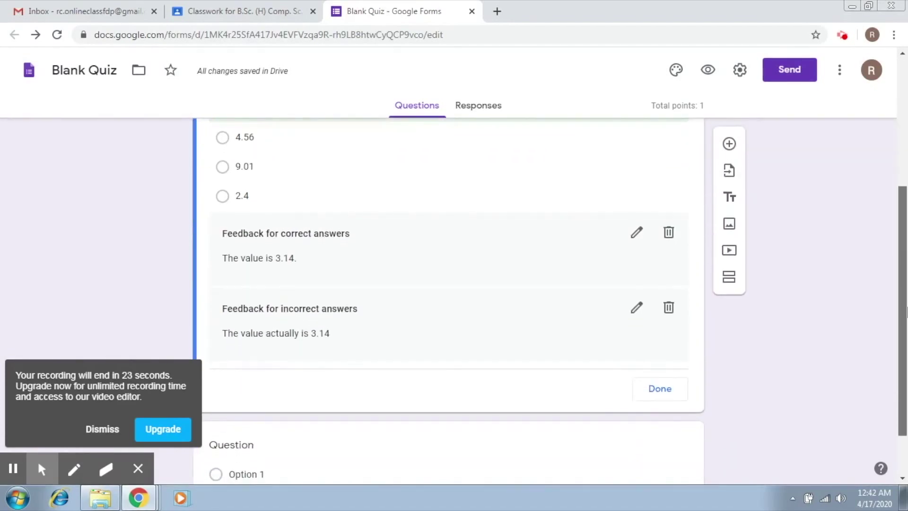
click(657, 389)
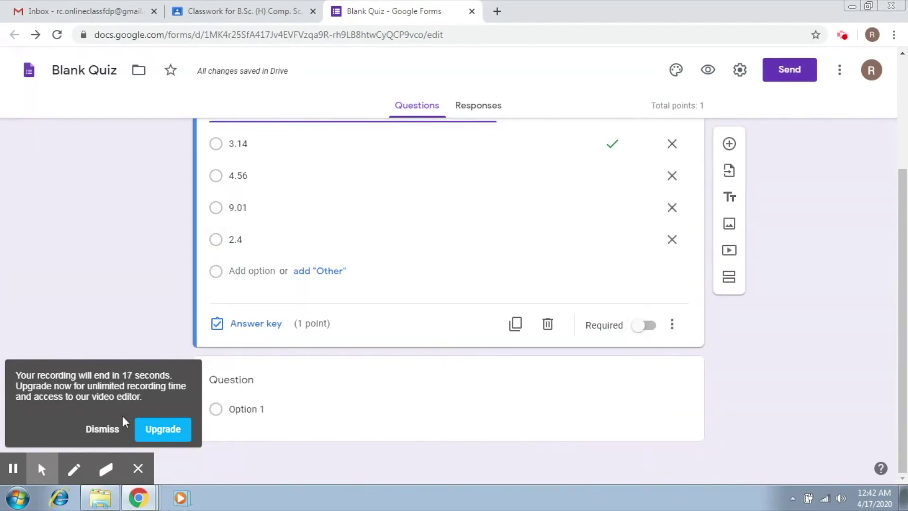
click(116, 428)
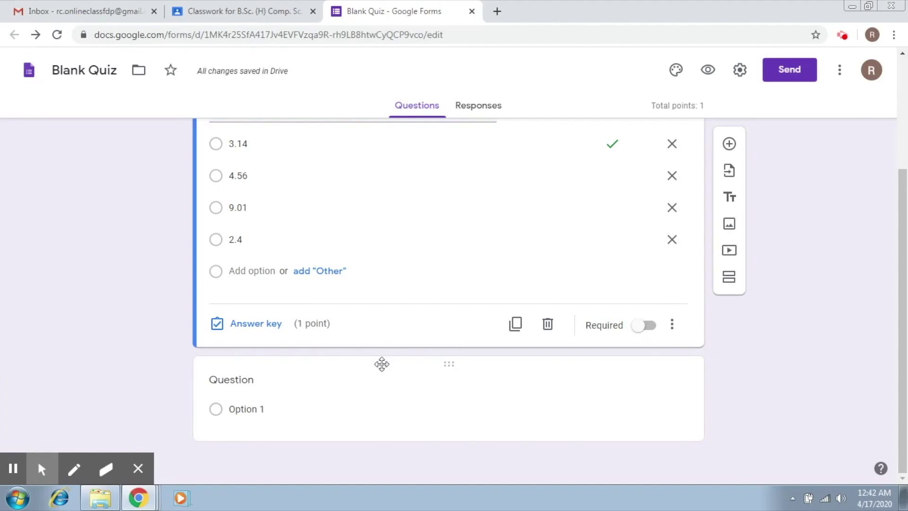
click(647, 325)
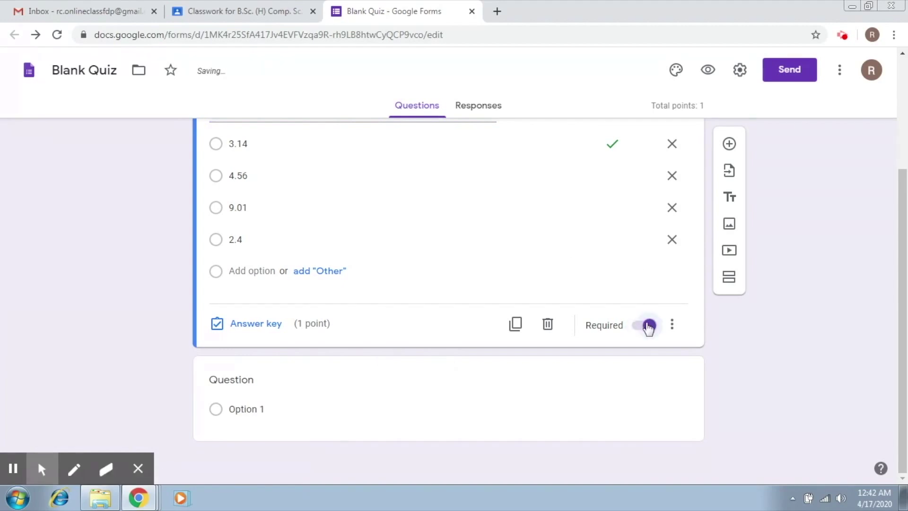